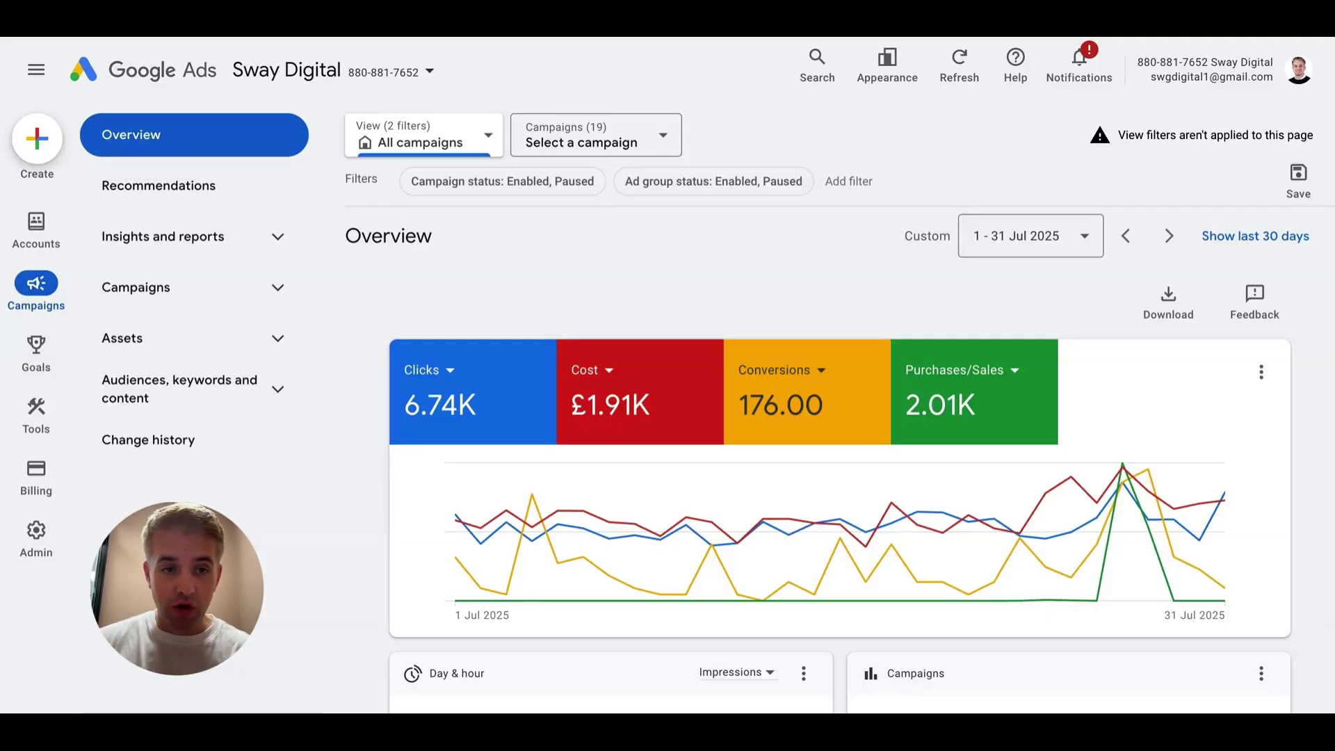
# Step: Open the campaign assets page and filter the associations to show only Location assets
pyautogui.click(271, 339)
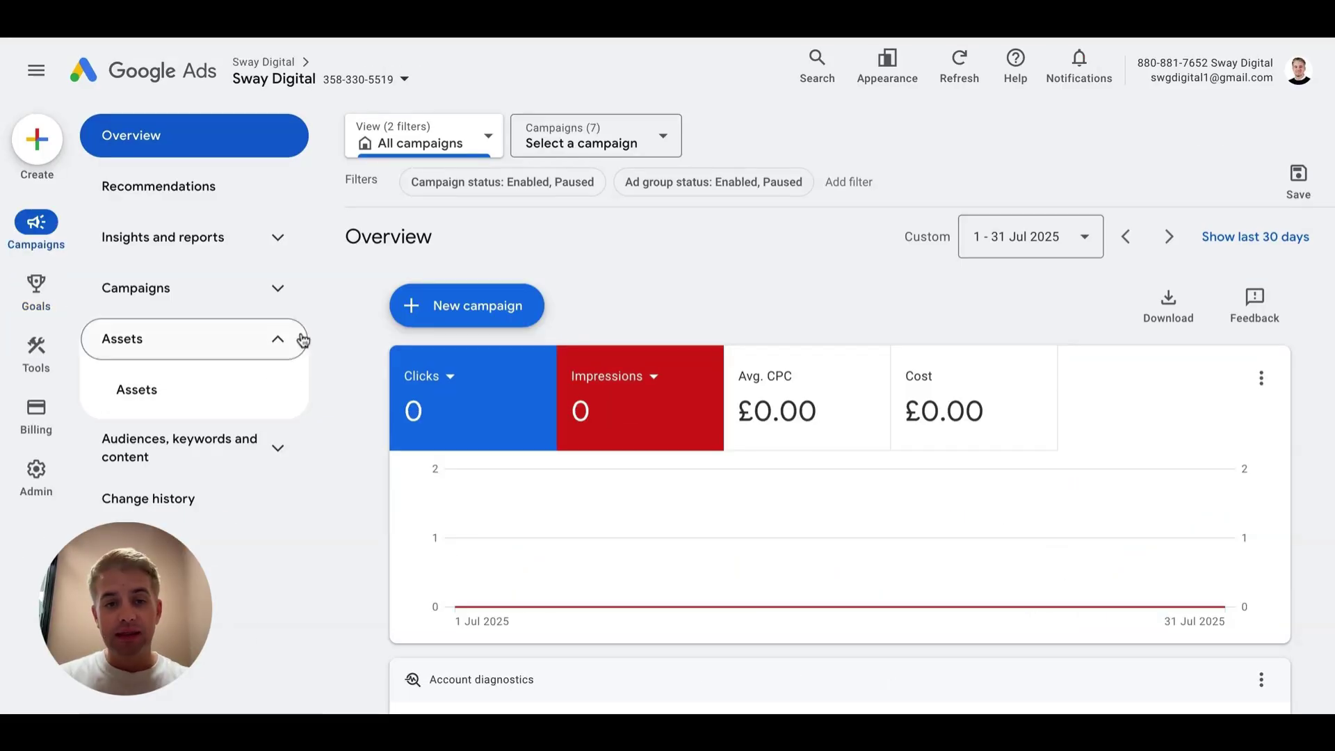
pyautogui.click(213, 393)
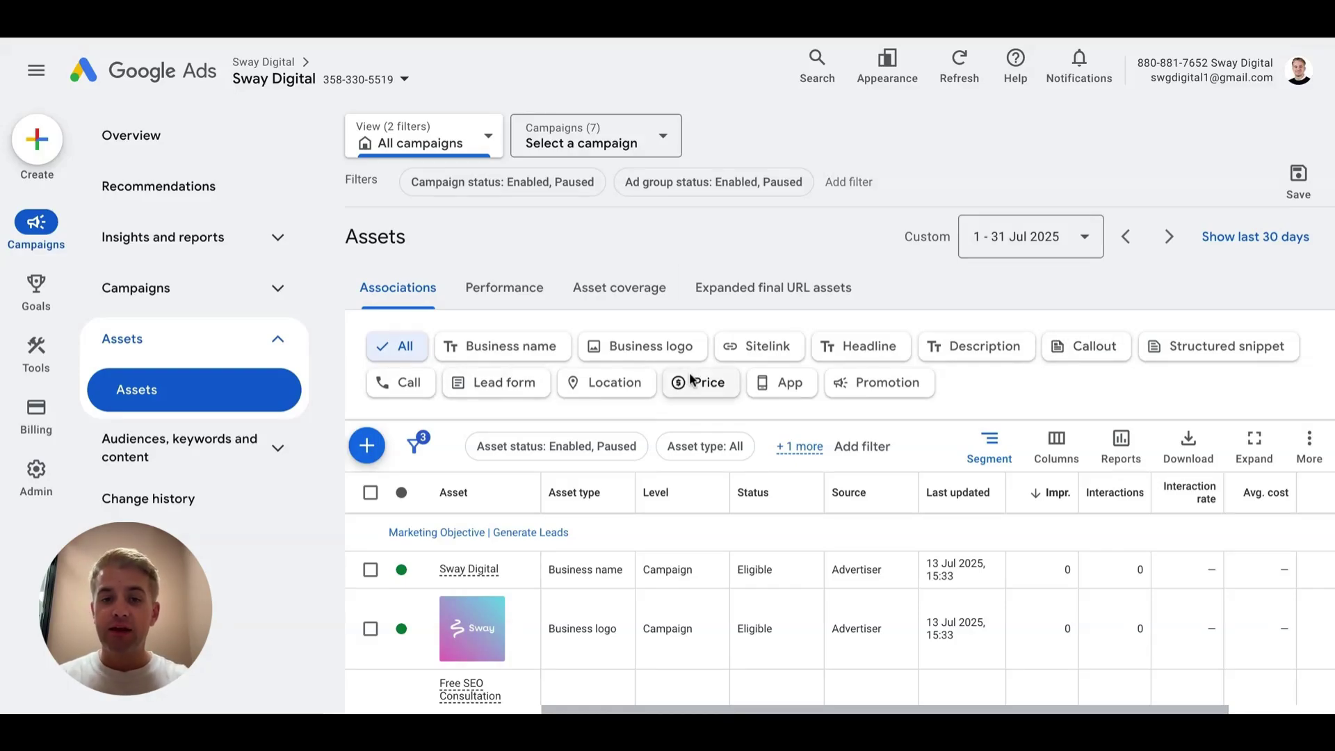
pyautogui.click(611, 382)
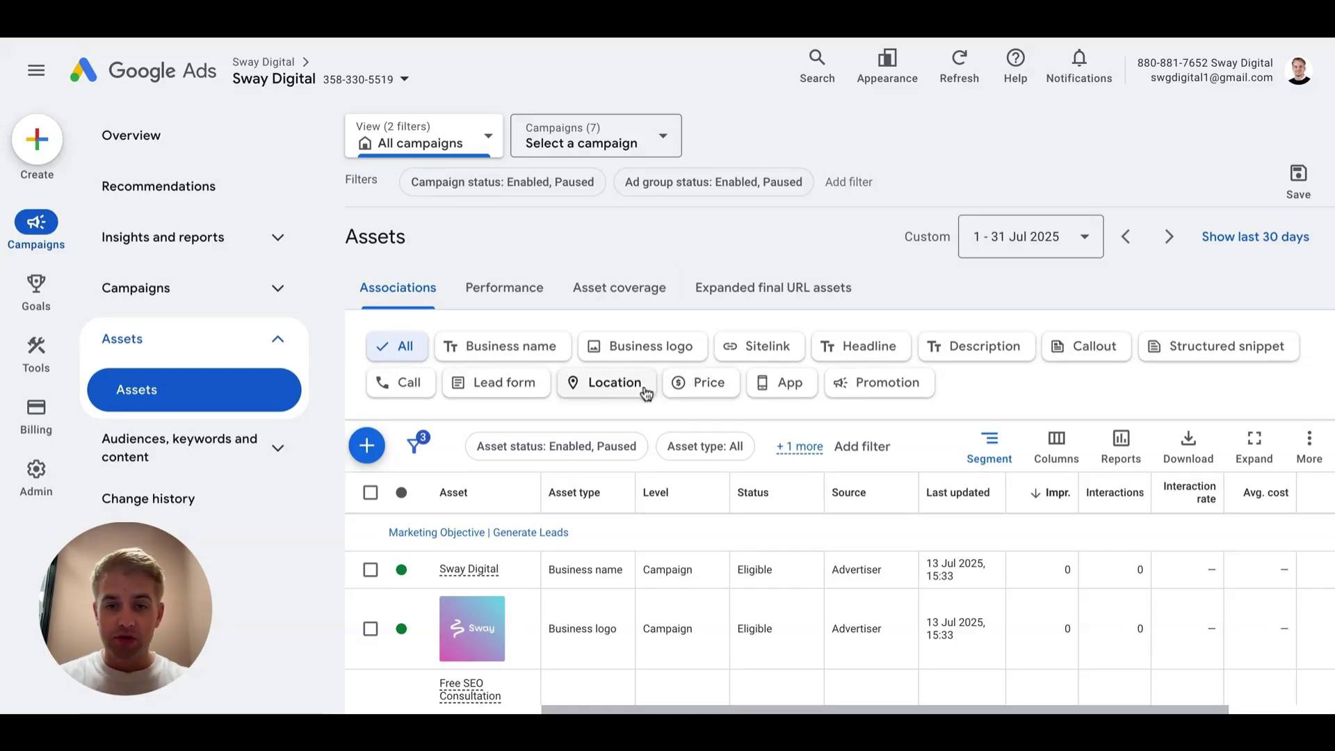
pyautogui.click(1183, 363)
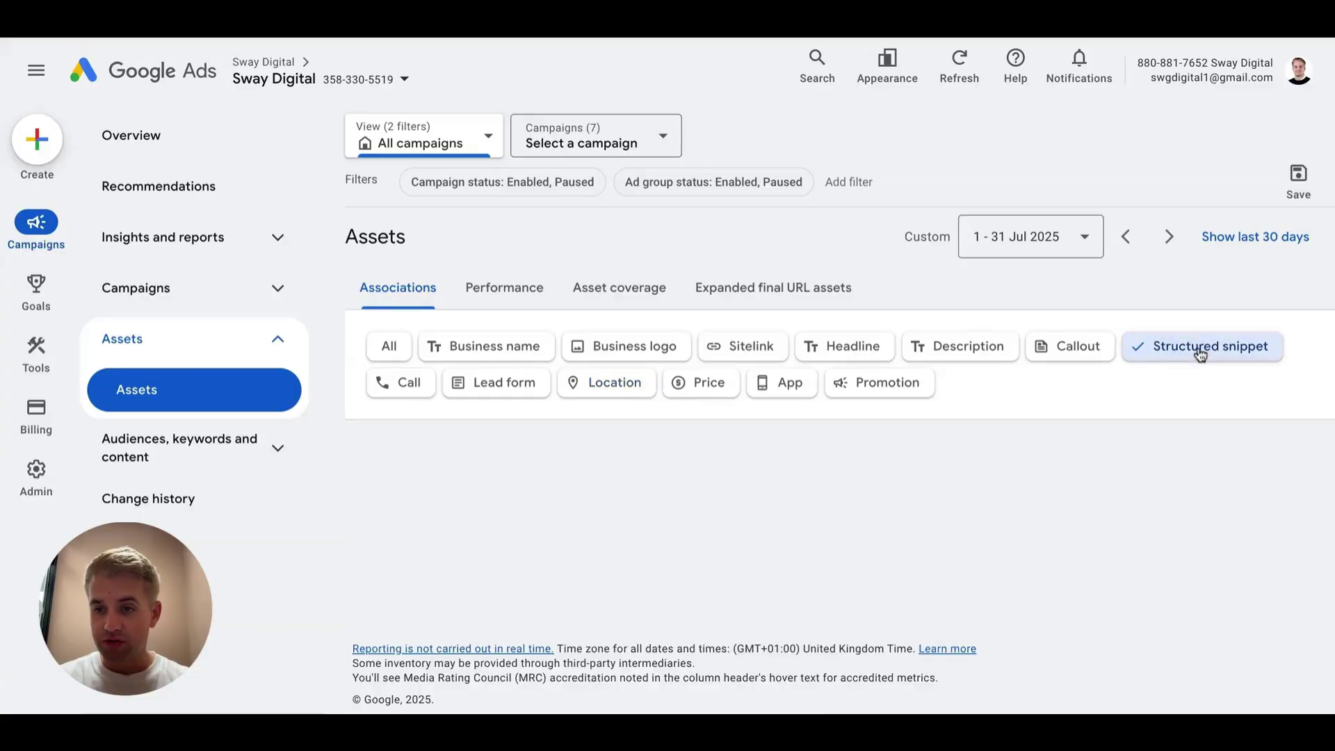
pyautogui.click(666, 355)
pyautogui.click(611, 383)
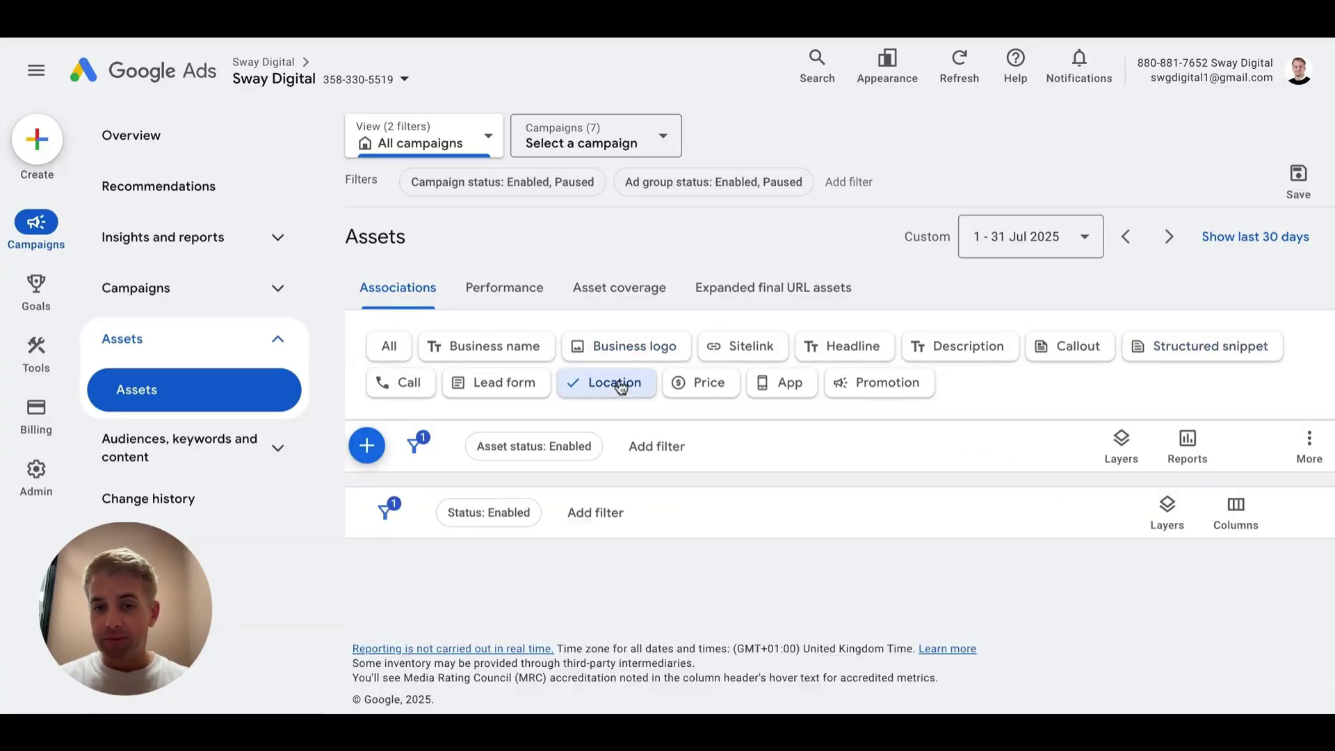
# Step: Open the advanced settings for account-level automated assets
pyautogui.click(1310, 445)
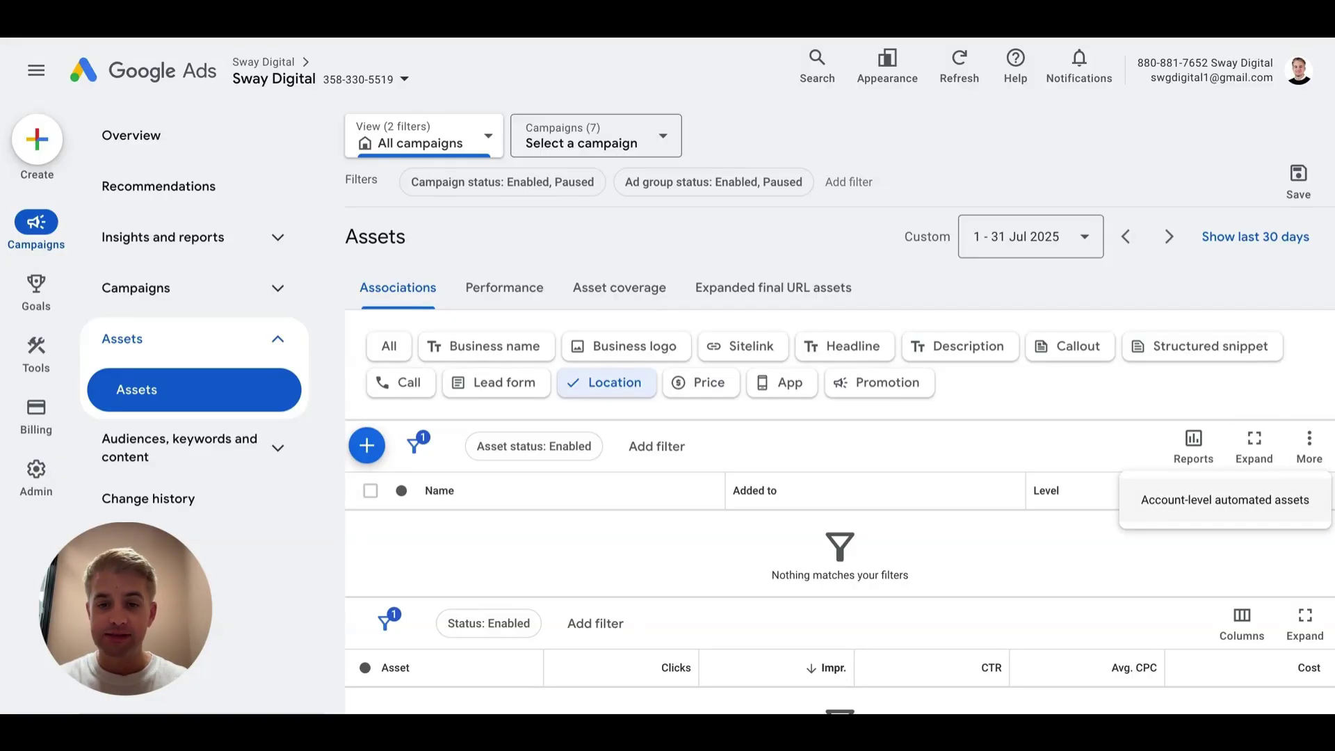
pyautogui.click(1226, 500)
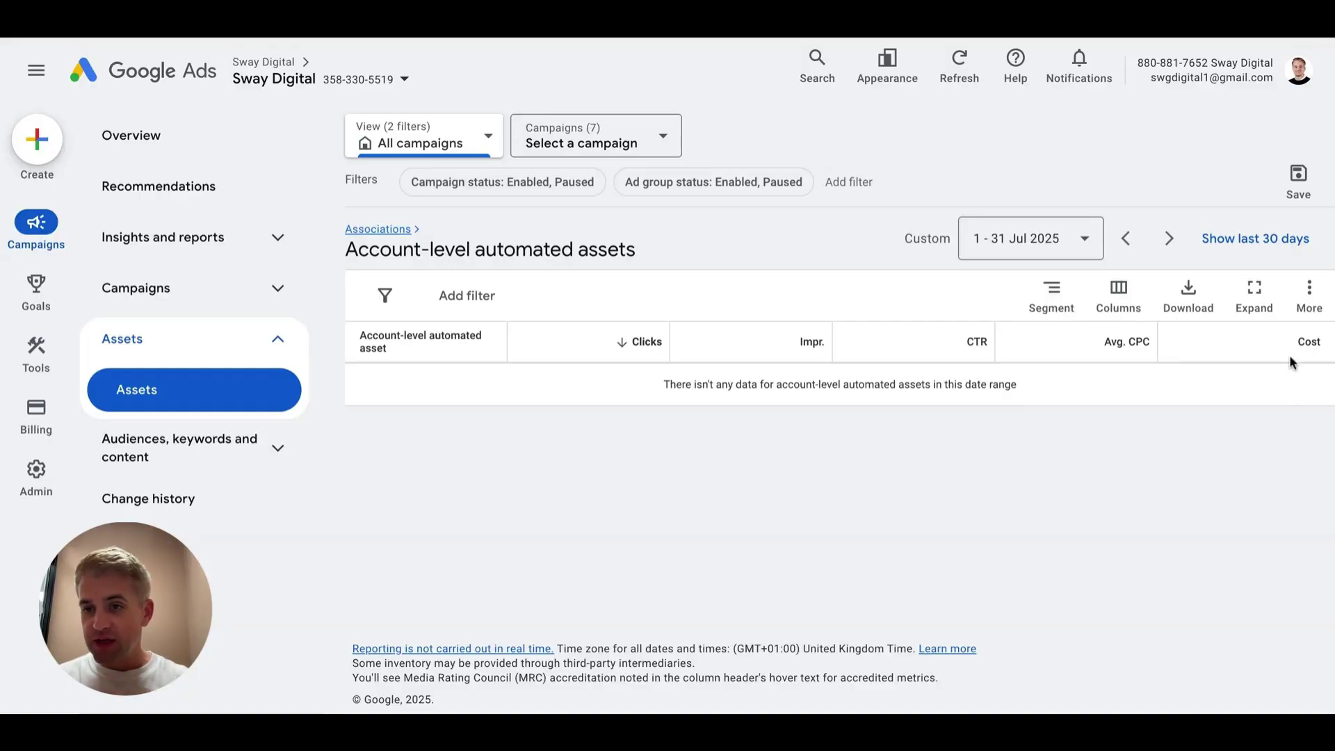
pyautogui.click(1308, 290)
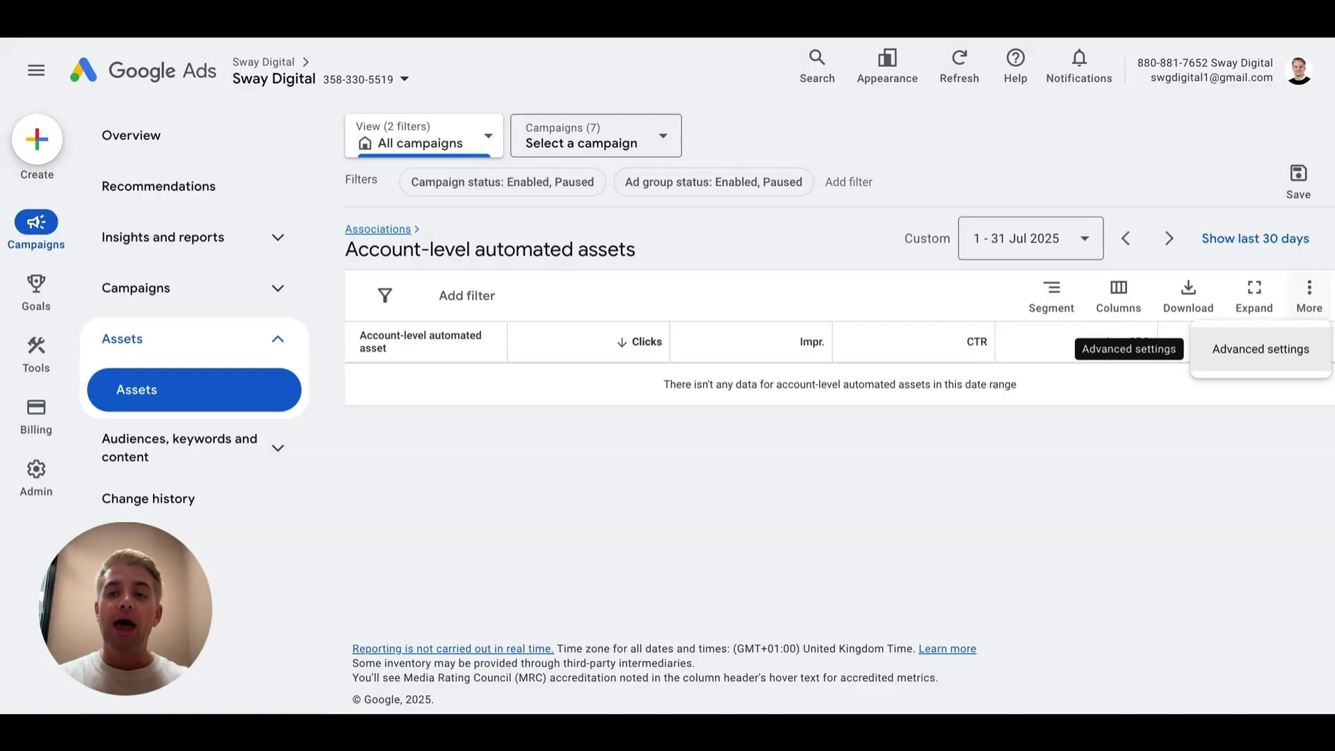
pyautogui.click(1281, 344)
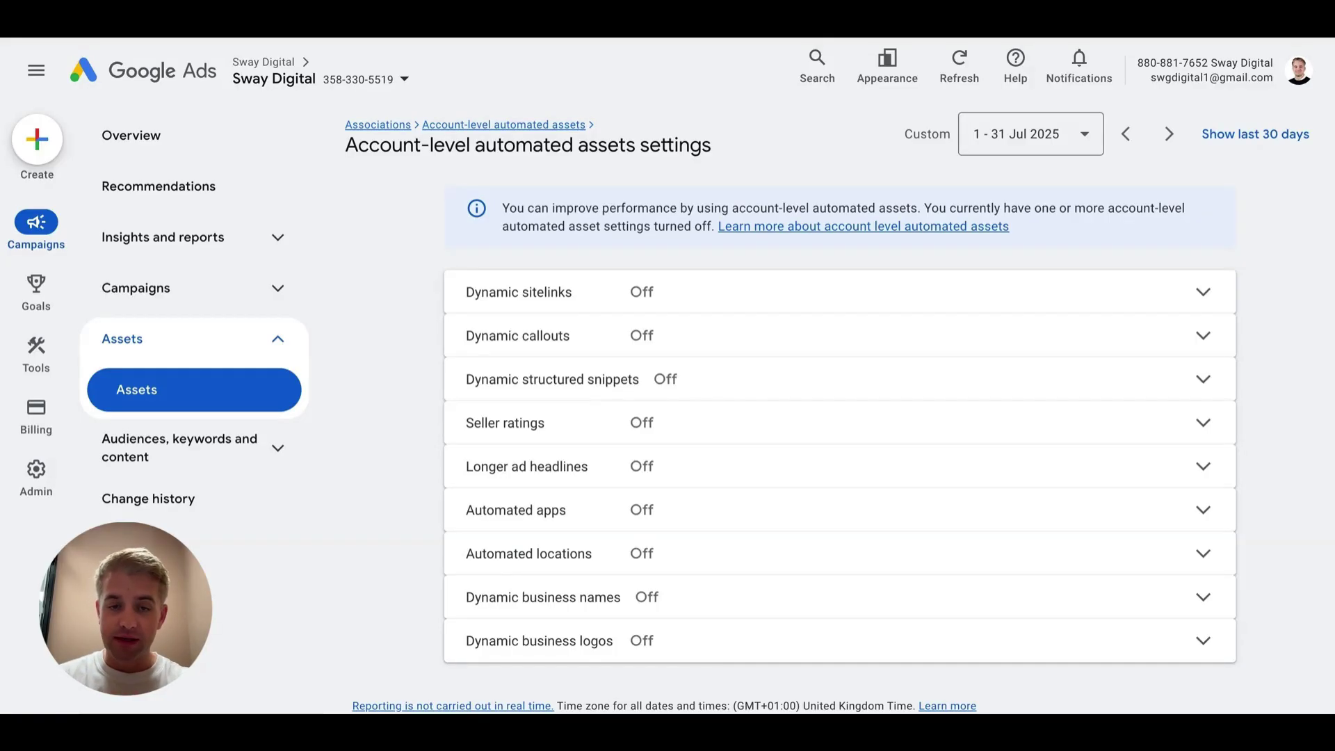
# Step: Expand the Dynamic sitelinks, Dynamic callouts and Dynamic structured snippets settings and review their on/off options
pyautogui.click(1204, 294)
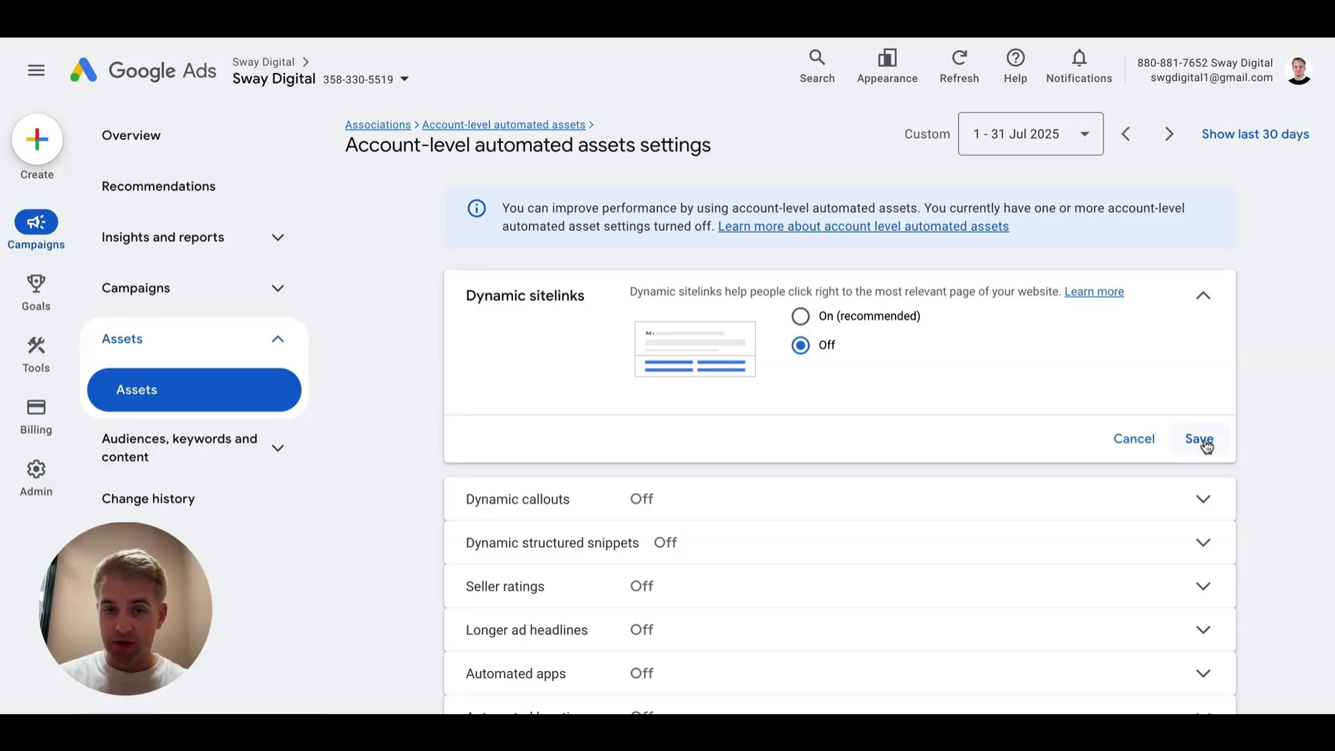
pyautogui.click(1208, 516)
pyautogui.scroll(-2, 1208, 518)
pyautogui.scroll(-1, 1209, 518)
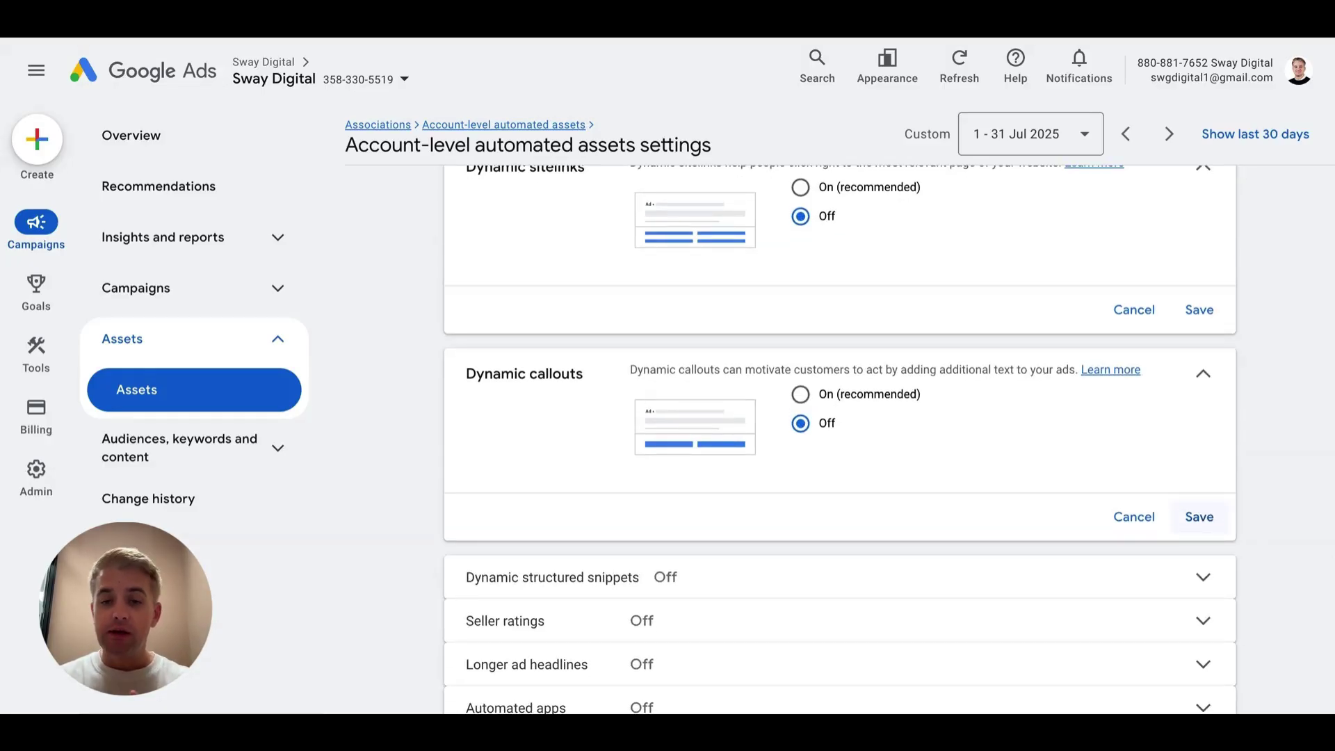
pyautogui.scroll(-1, 1208, 518)
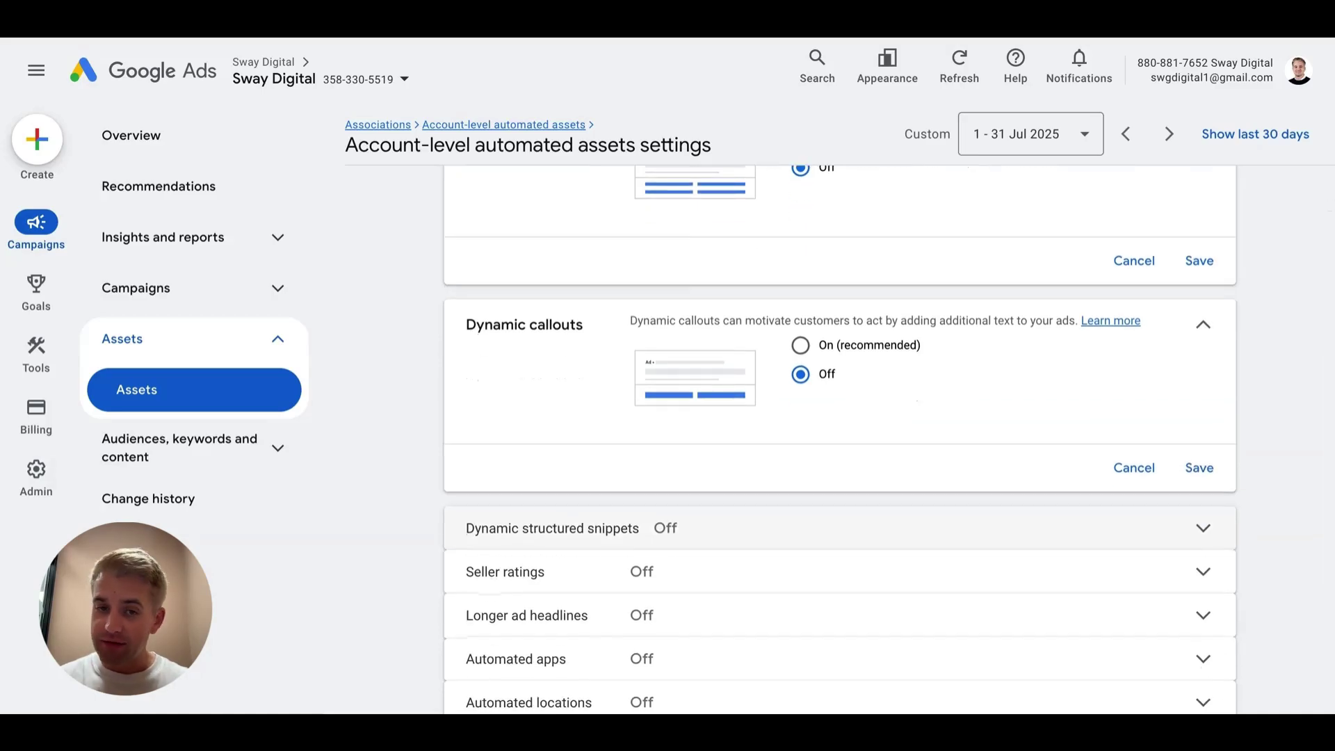
pyautogui.click(1099, 544)
pyautogui.scroll(-1, 1100, 544)
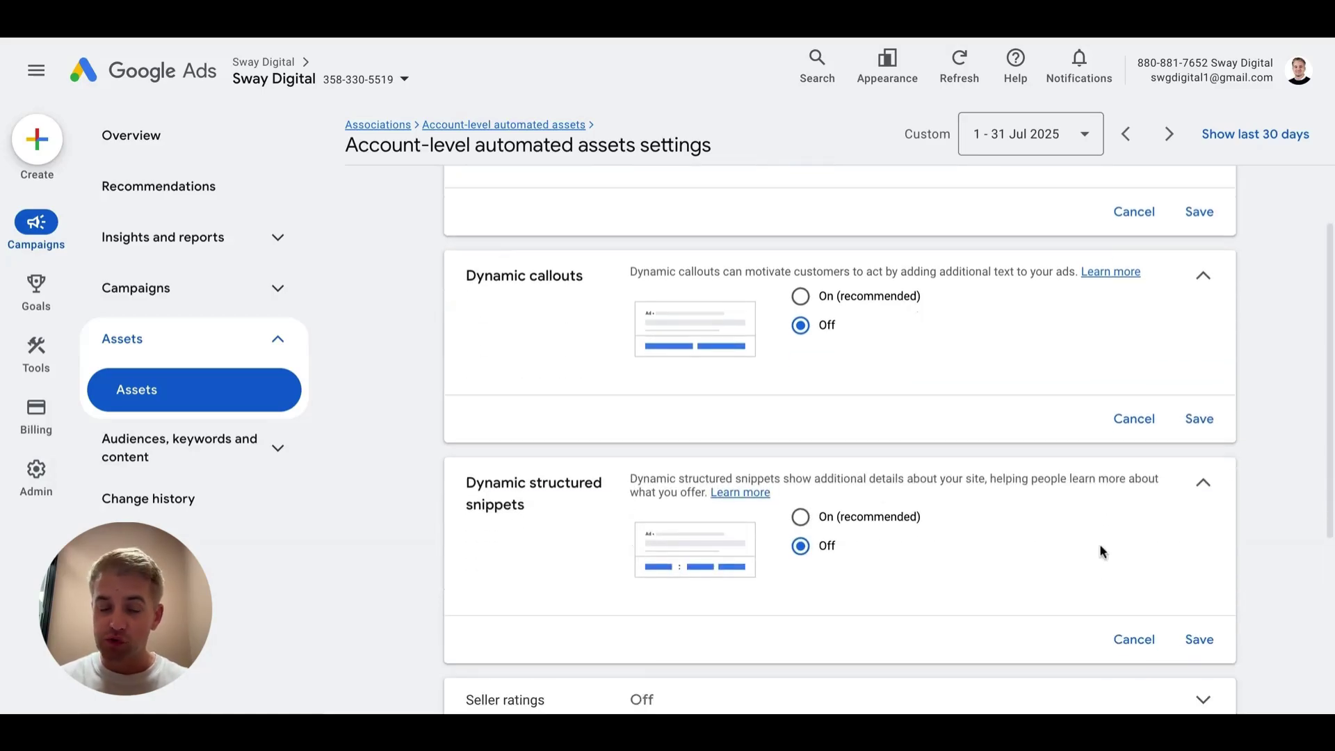
pyautogui.scroll(1, 1101, 546)
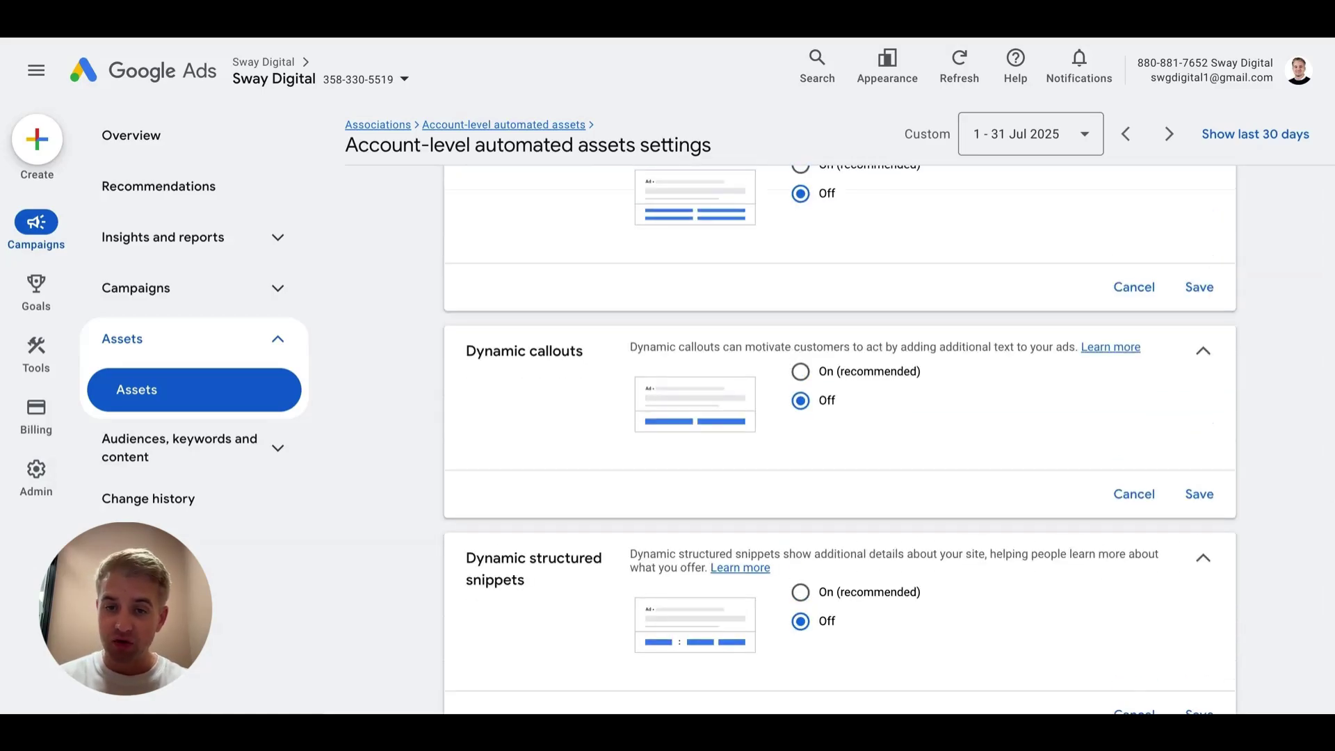
pyautogui.scroll(1, 1101, 547)
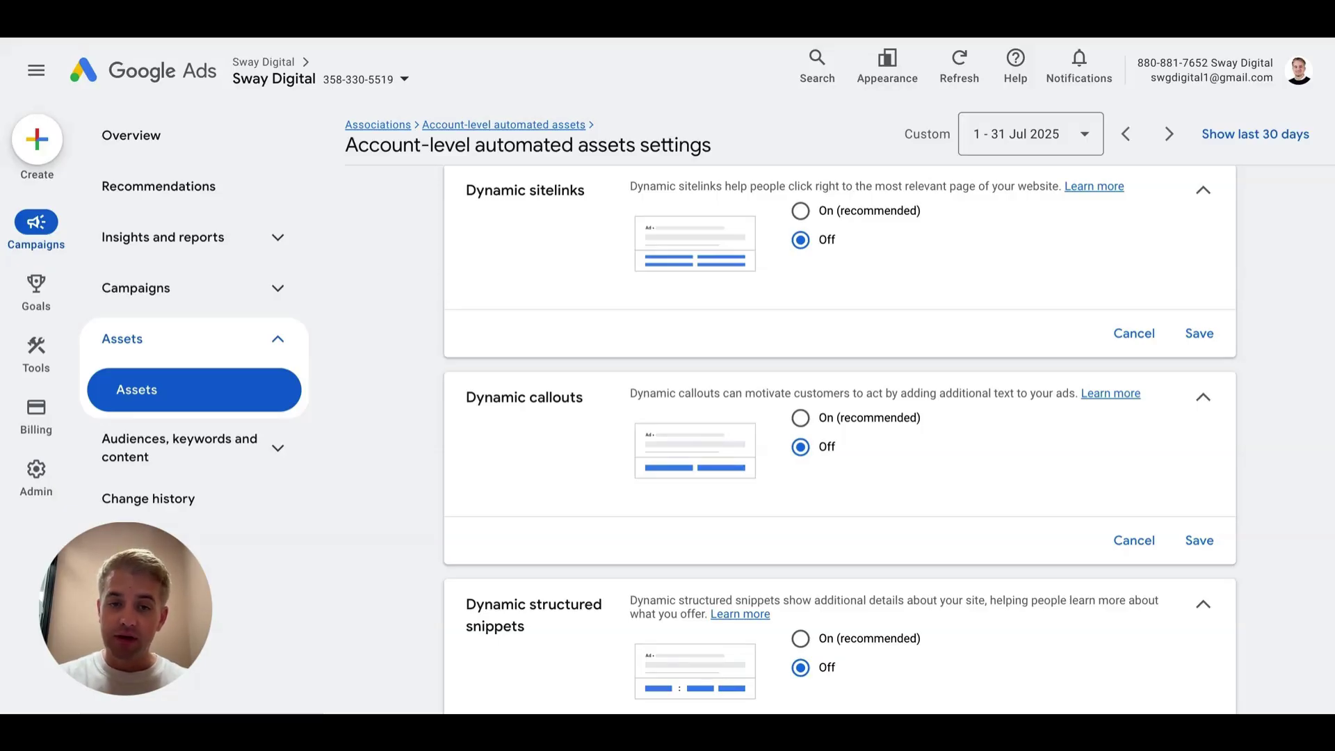
# Step: Expand the Seller ratings and Longer ad headlines settings to check their on/off options
pyautogui.scroll(-3, 840, 438)
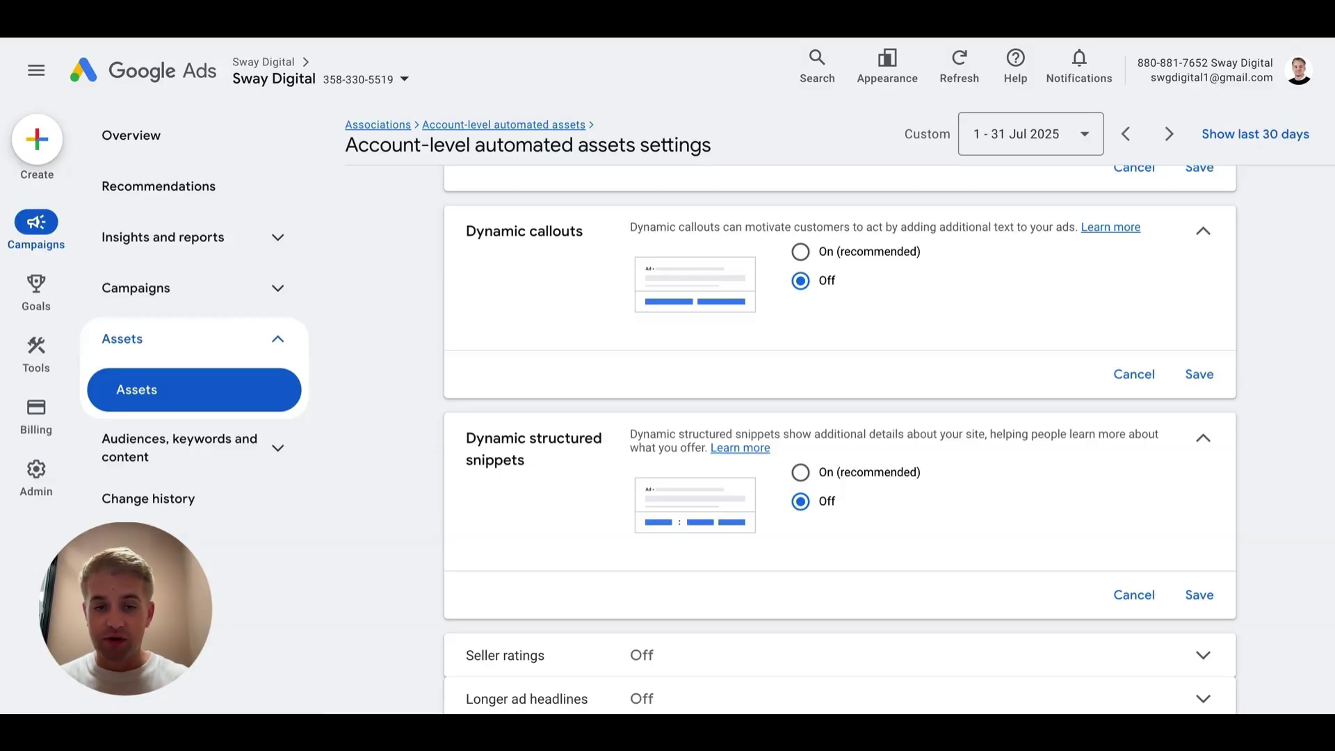
pyautogui.scroll(-1, 887, 437)
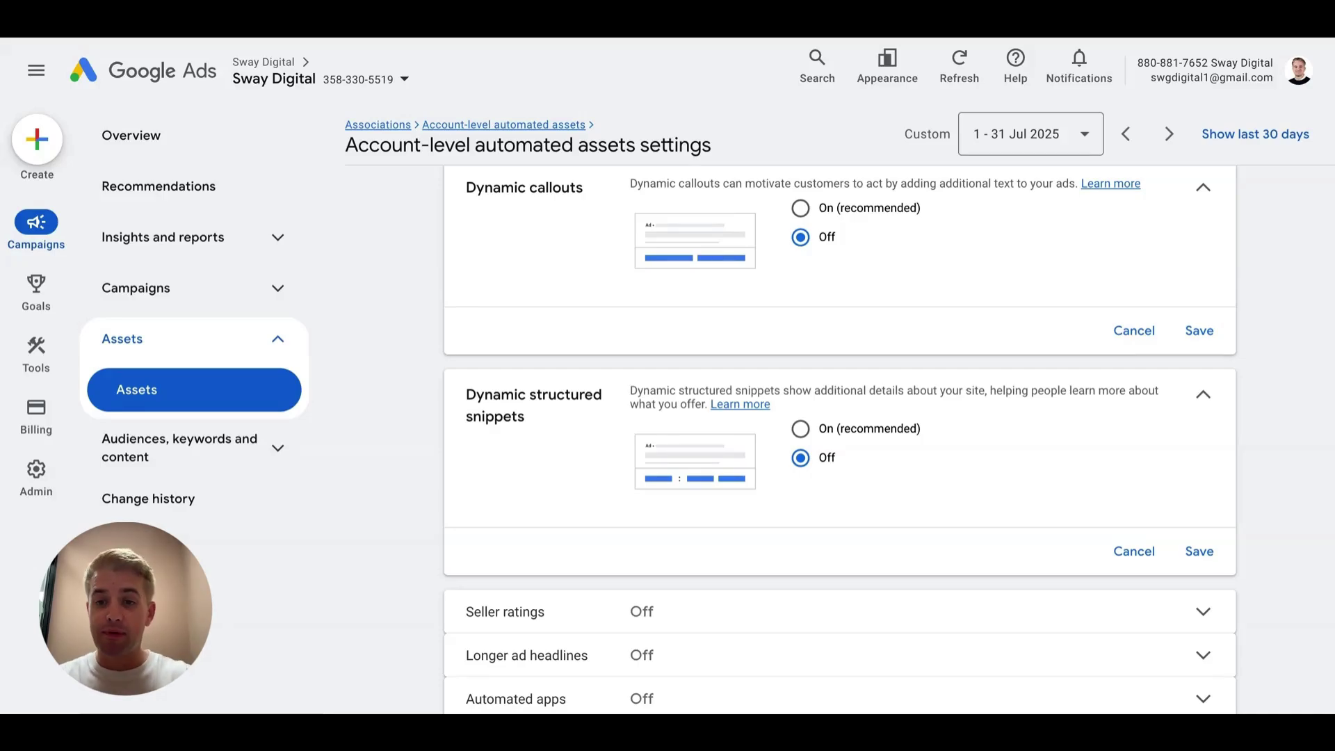
pyautogui.scroll(-3, 1099, 527)
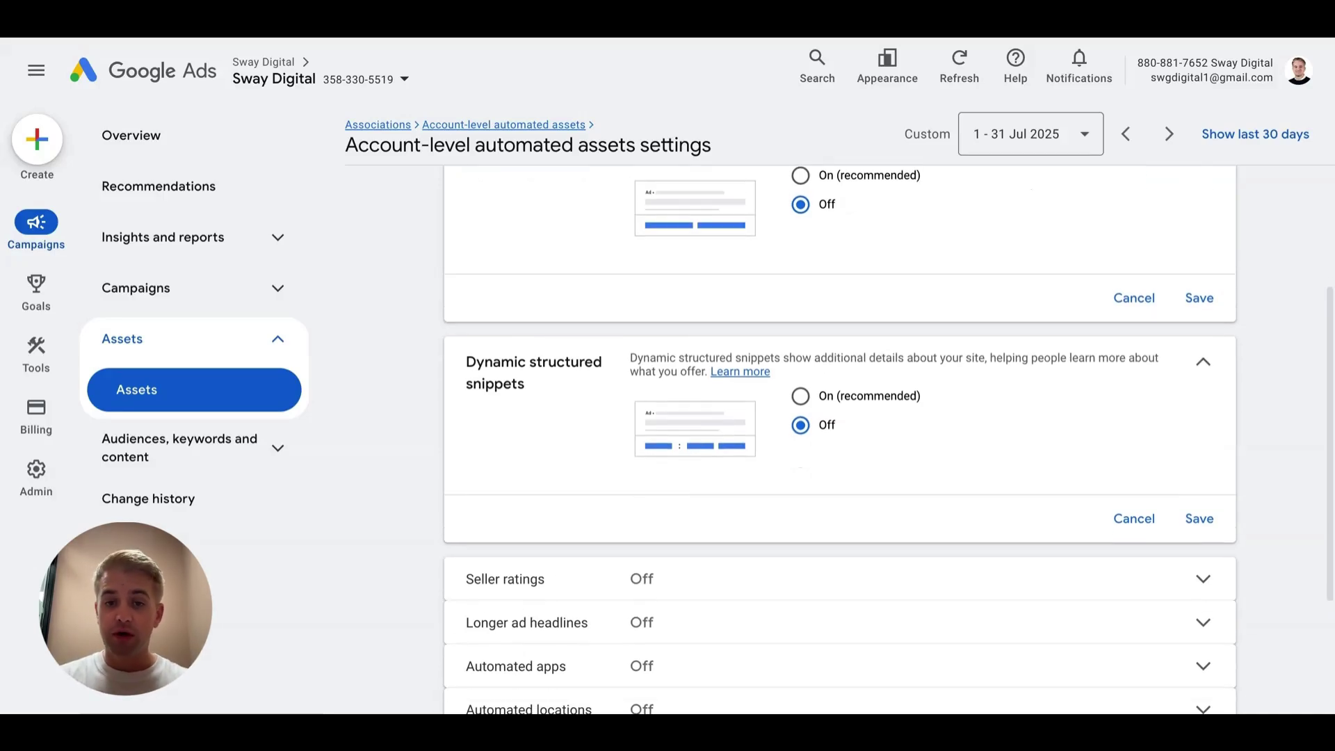
pyautogui.click(1146, 507)
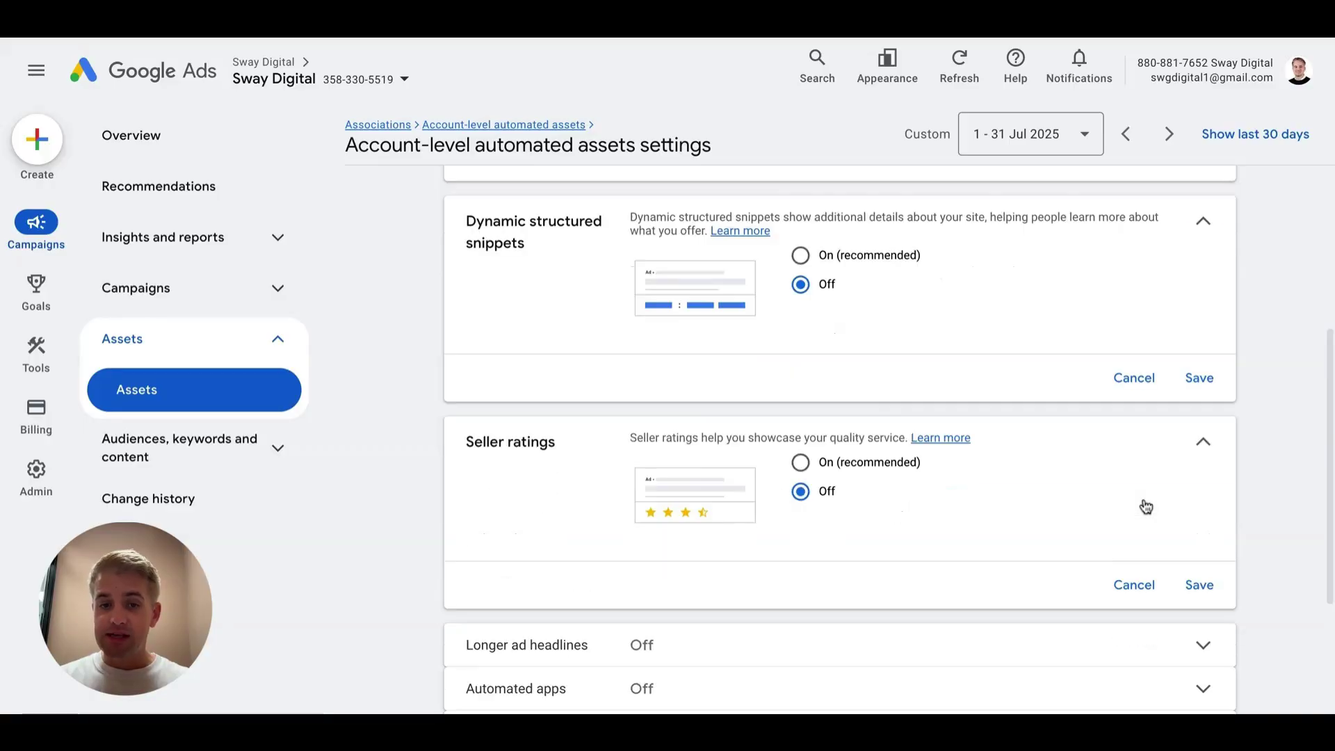
pyautogui.scroll(-1, 1141, 507)
pyautogui.scroll(-1, 1142, 507)
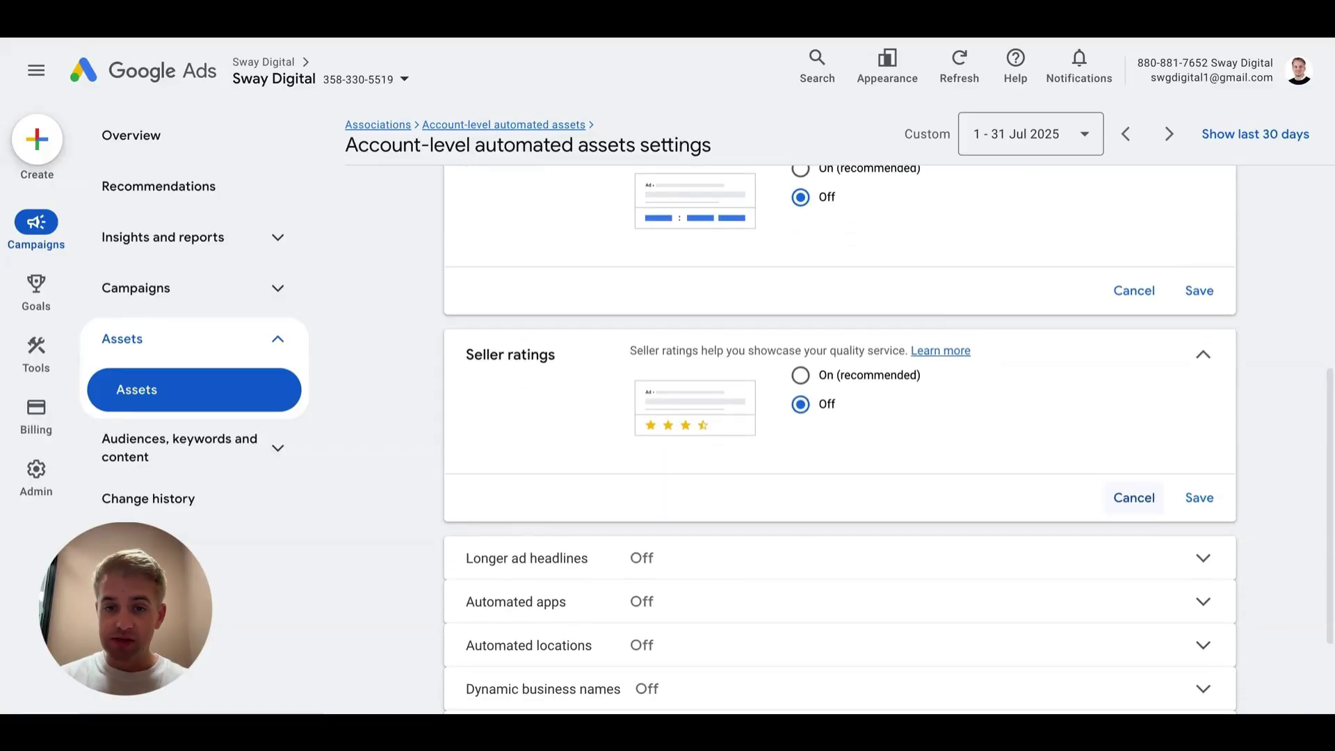
pyautogui.click(1141, 502)
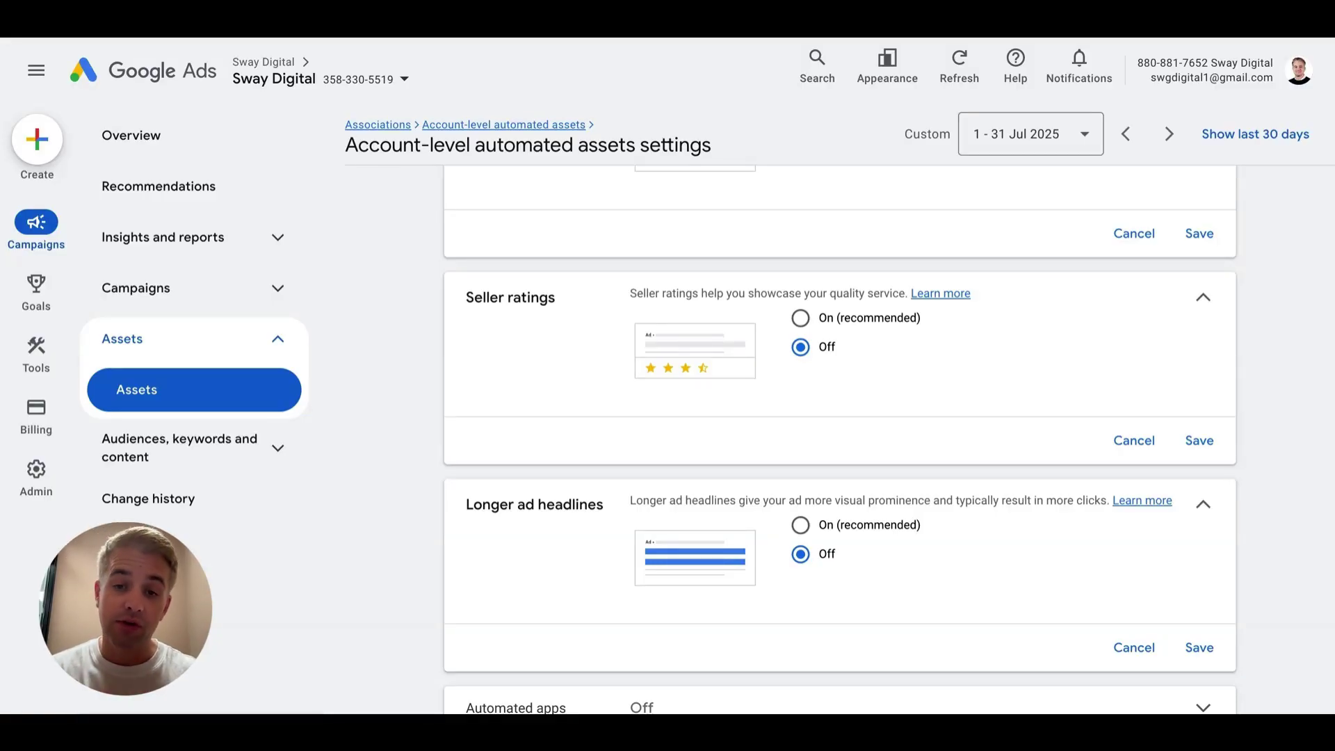
# Step: Expand the Automated apps and Automated locations settings and review their options, including the merchant photos licence
pyautogui.scroll(-2, 736, 369)
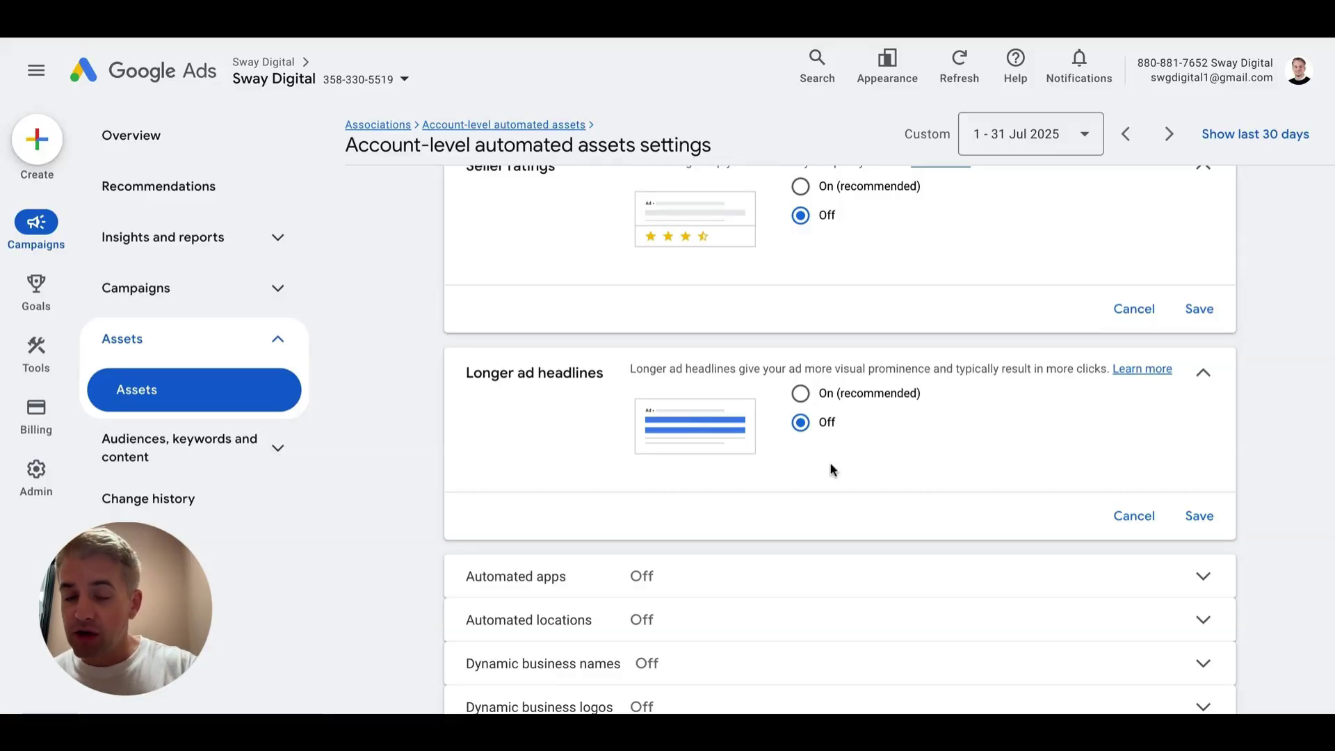
pyautogui.scroll(-1, 824, 480)
pyautogui.click(807, 530)
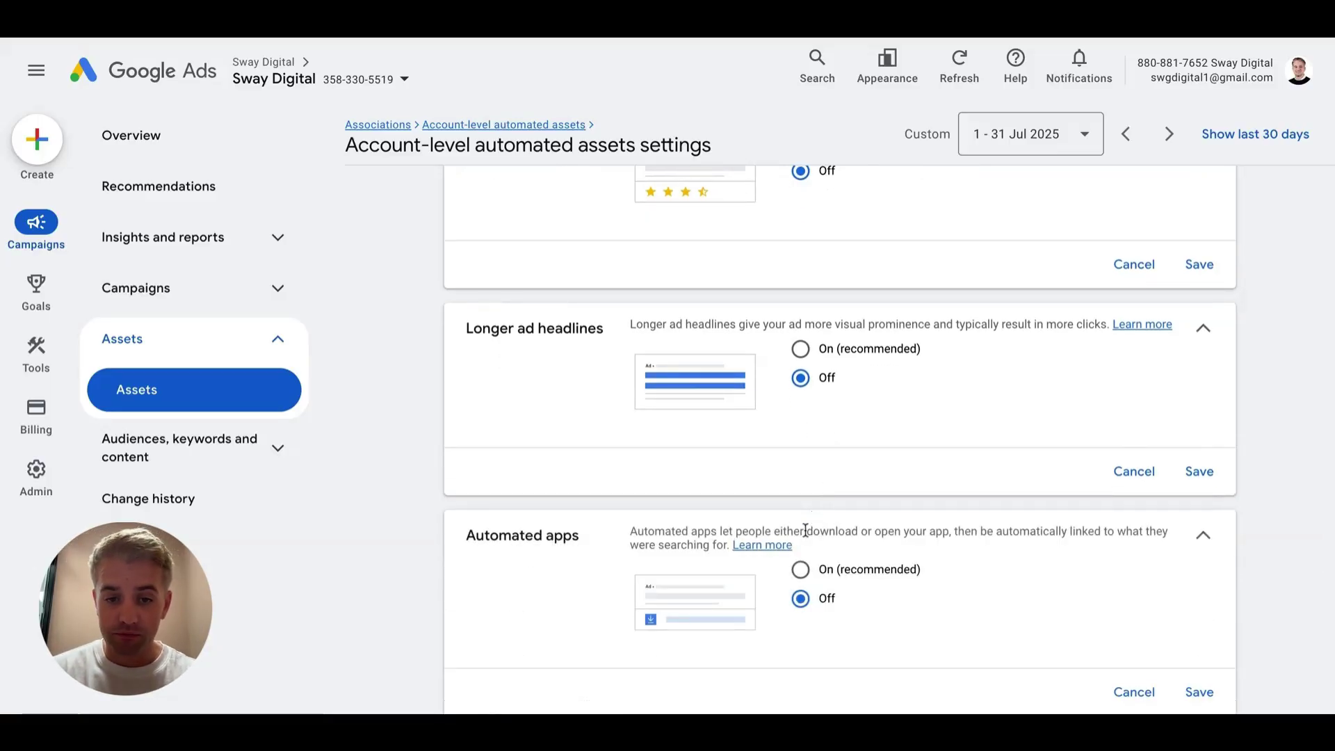
pyautogui.scroll(-3, 805, 530)
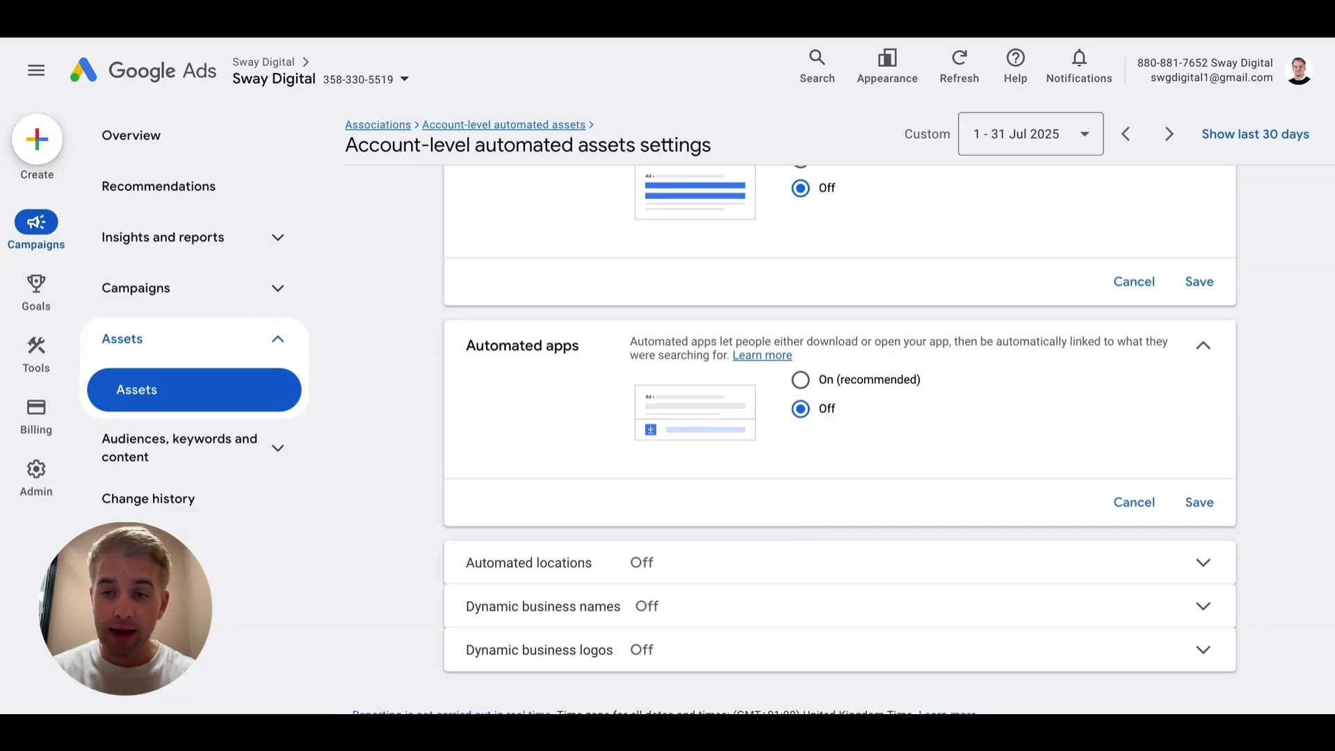
pyautogui.click(781, 571)
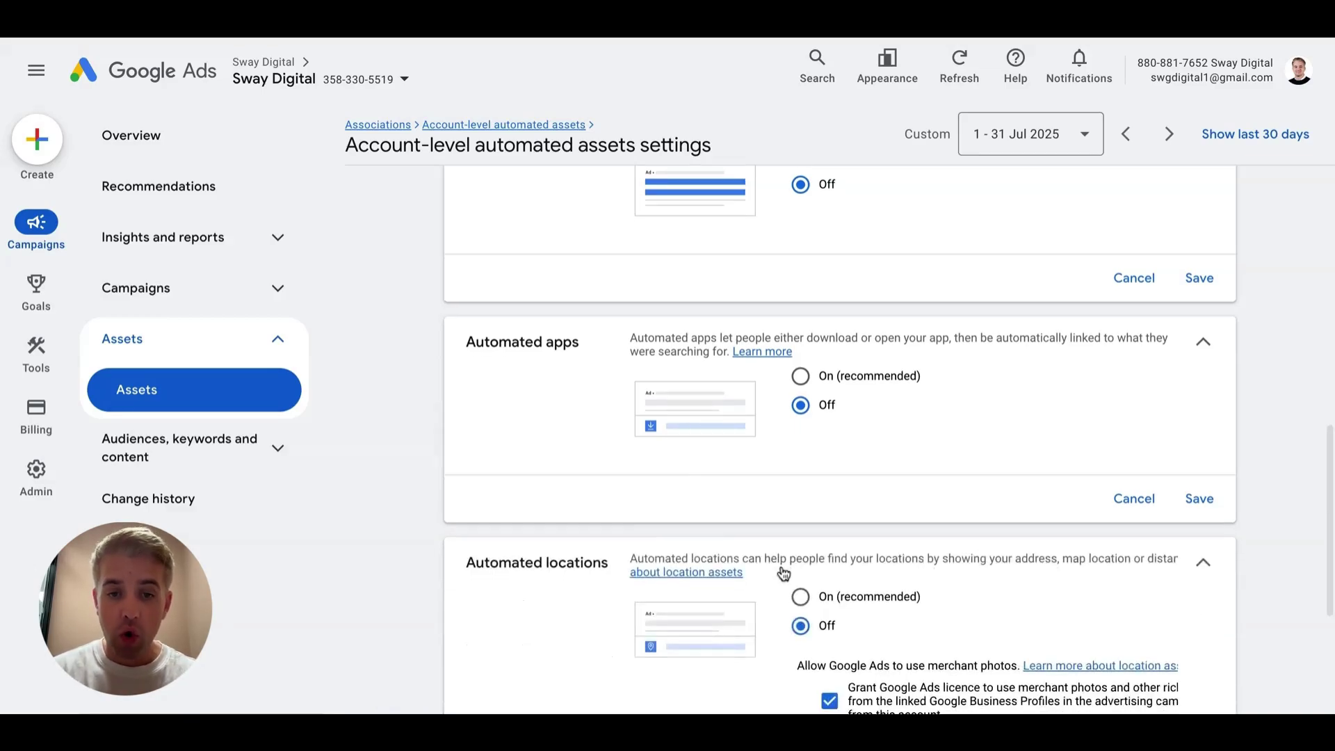
pyautogui.scroll(-3, 782, 572)
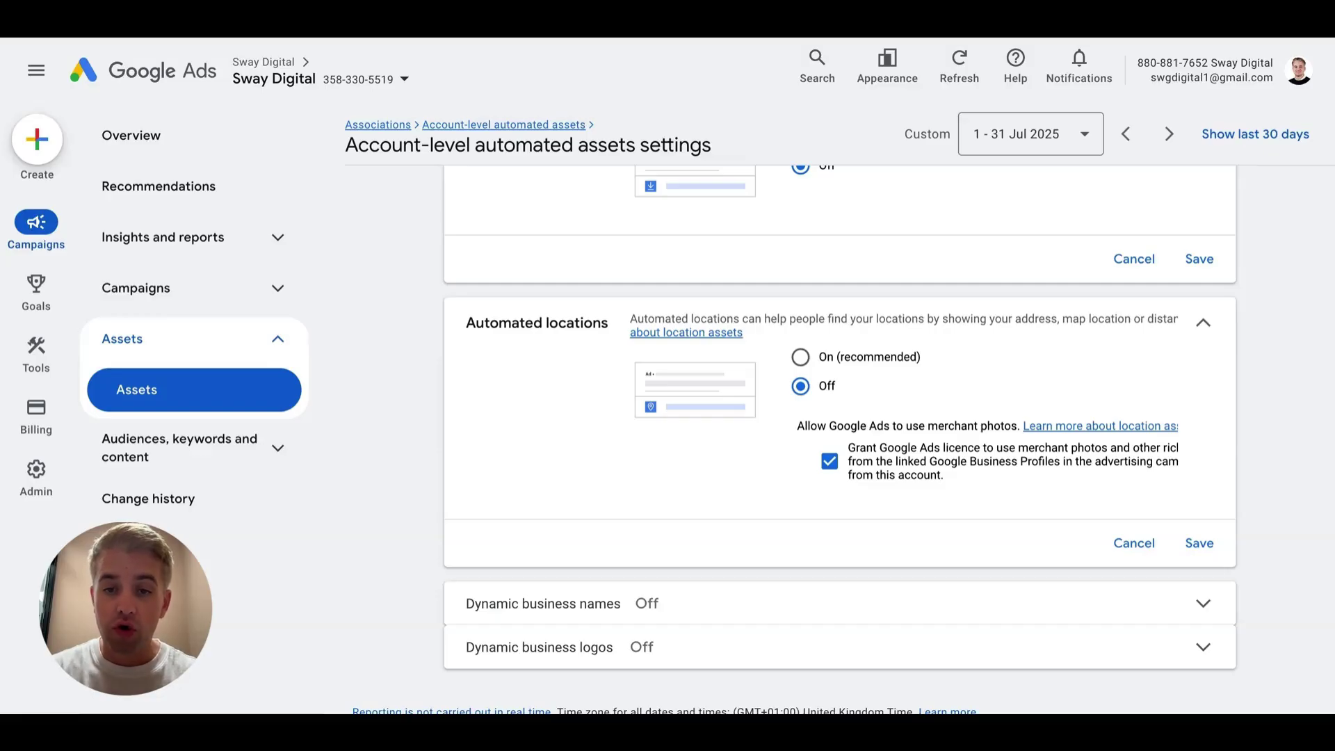
# Step: Expand the Dynamic business names and Dynamic business logos settings, check their options and return to the start of the list
pyautogui.scroll(-1, 843, 440)
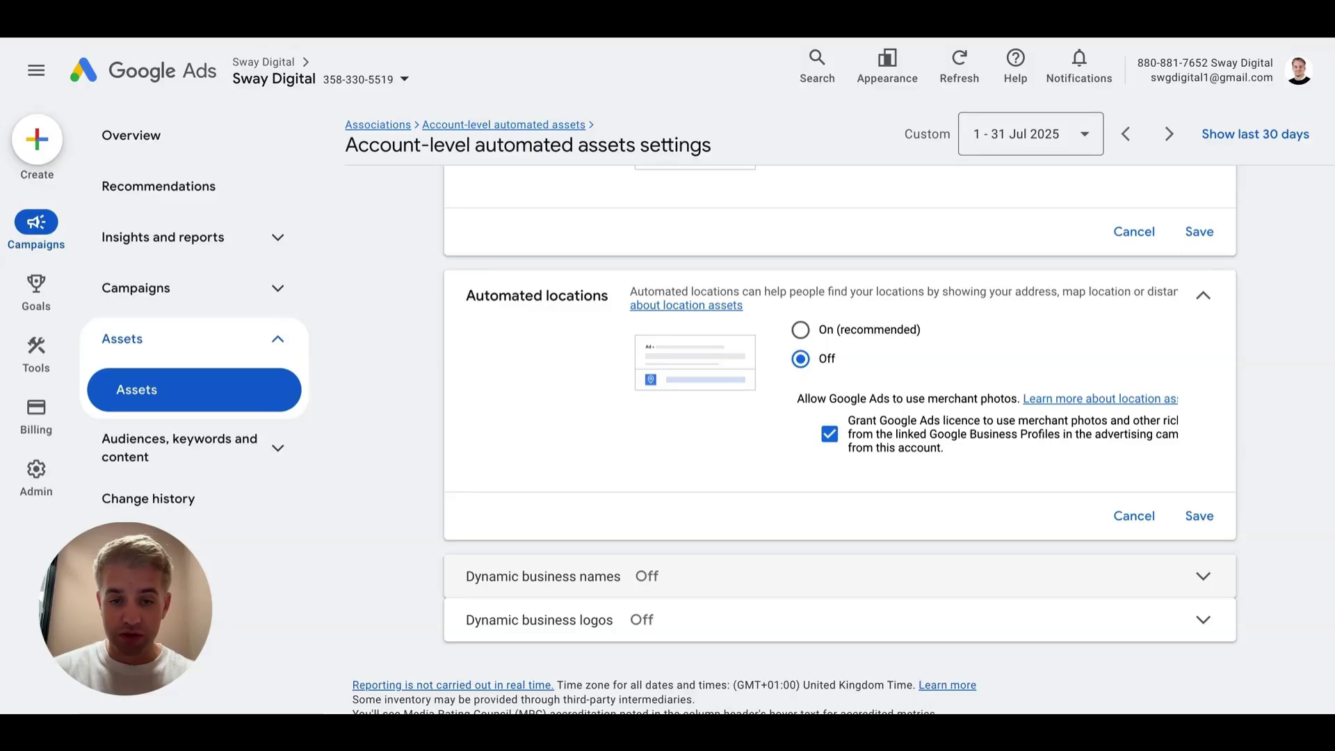
pyautogui.click(840, 577)
pyautogui.scroll(-3, 840, 577)
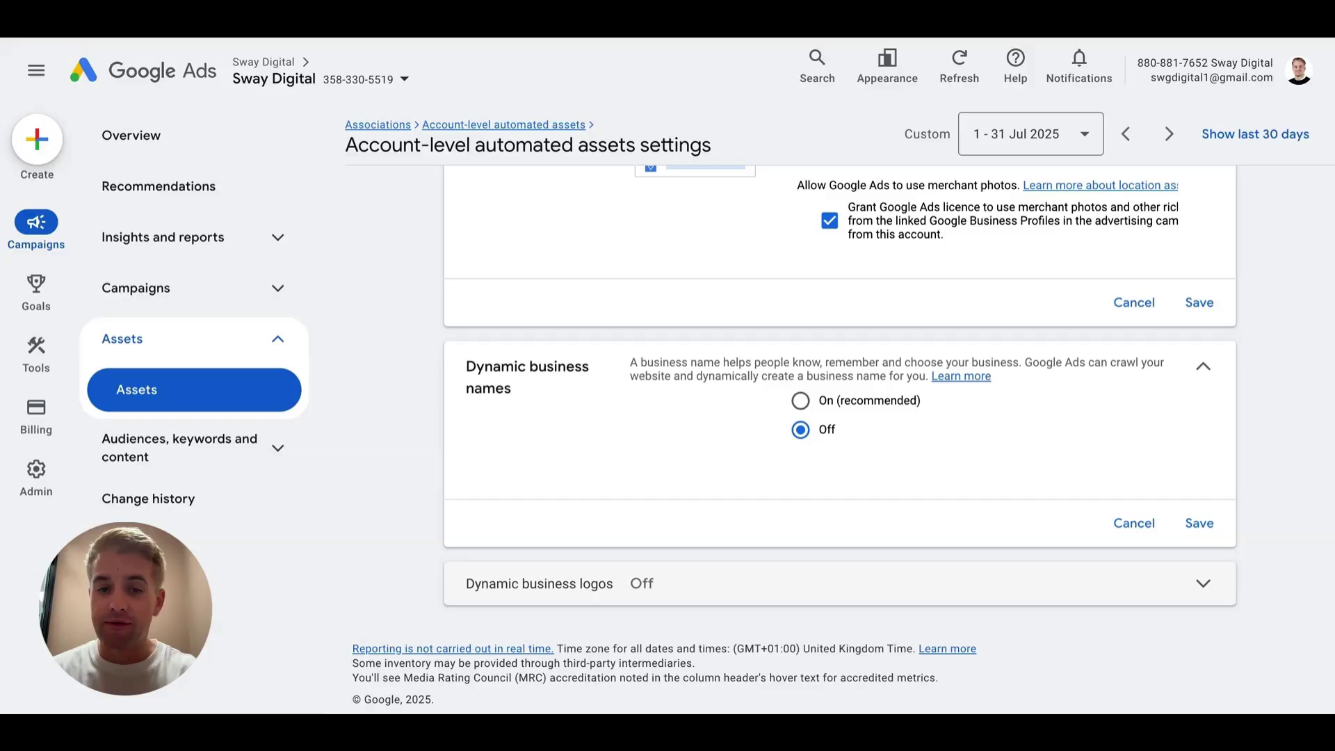
pyautogui.click(840, 583)
pyautogui.scroll(-1, 840, 584)
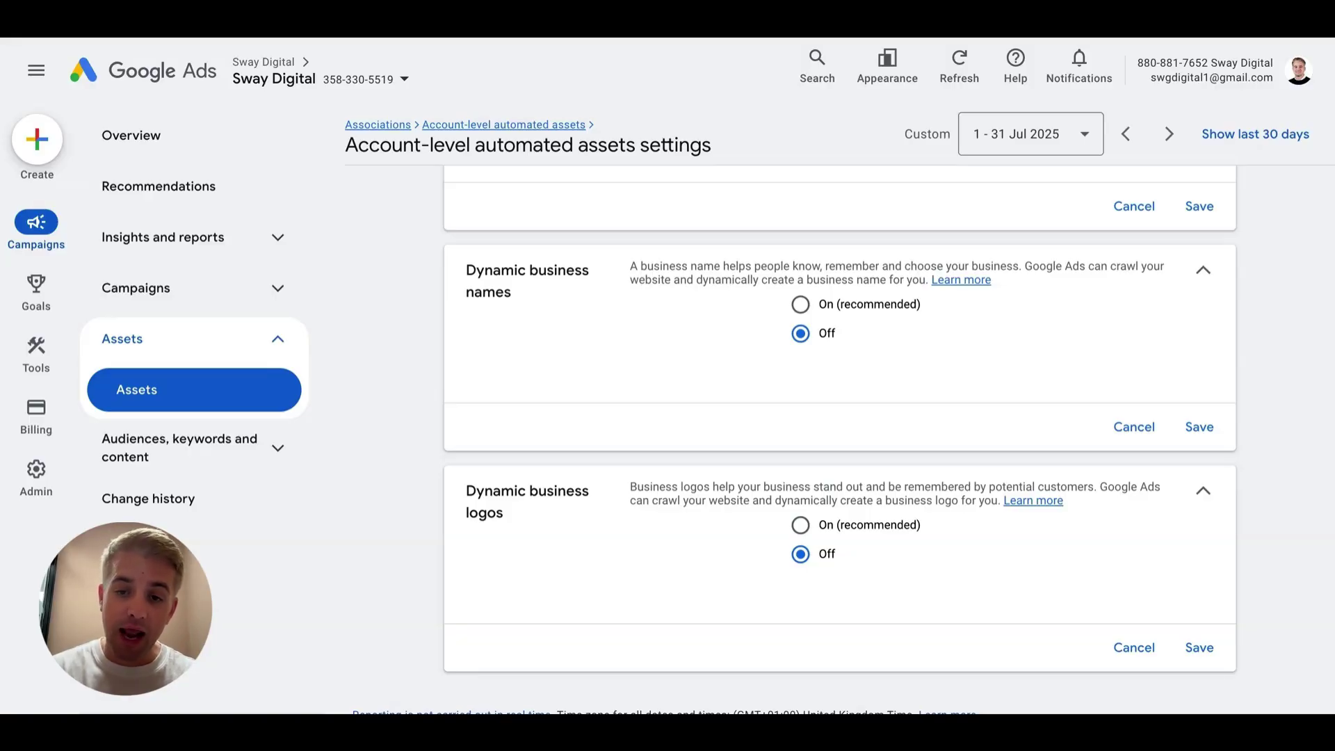
pyautogui.scroll(15, 840, 445)
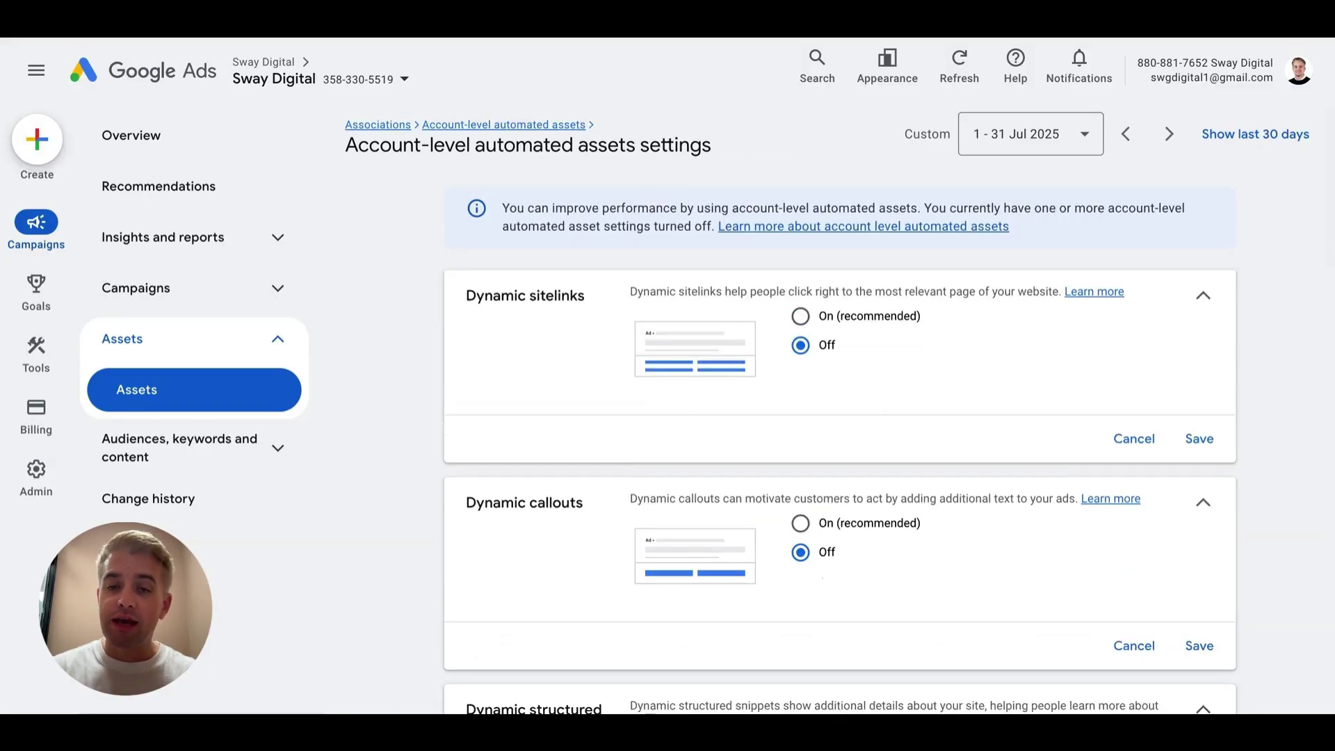